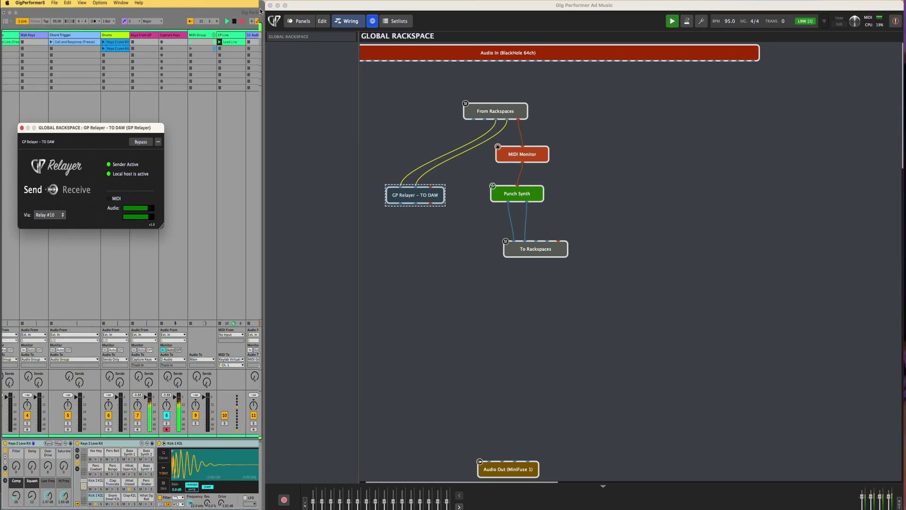
- Bring up Ableton's Drums GP Relayer window and move it beside the global TO DAW sender
{"action": "left_click", "coordinate": [259, 18]}
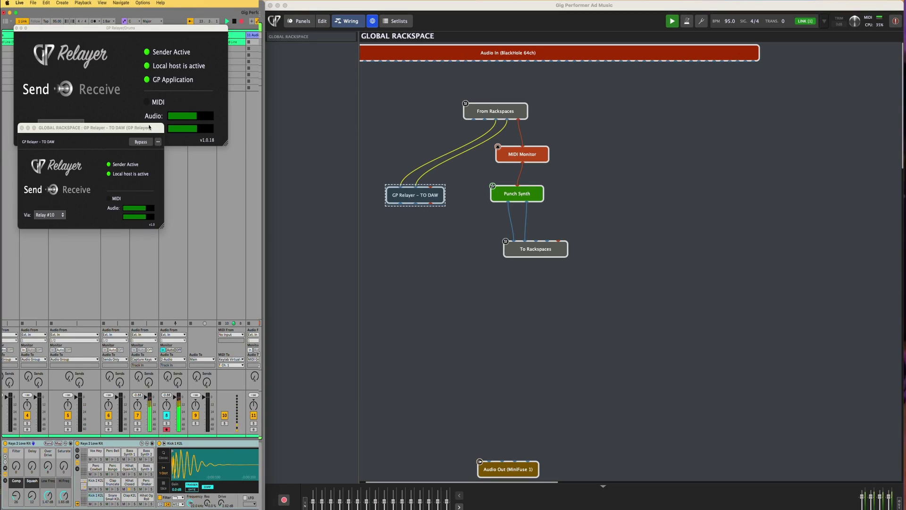
{"action": "left_click_drag", "start_coordinate": [149, 127], "coordinate": [567, 180]}
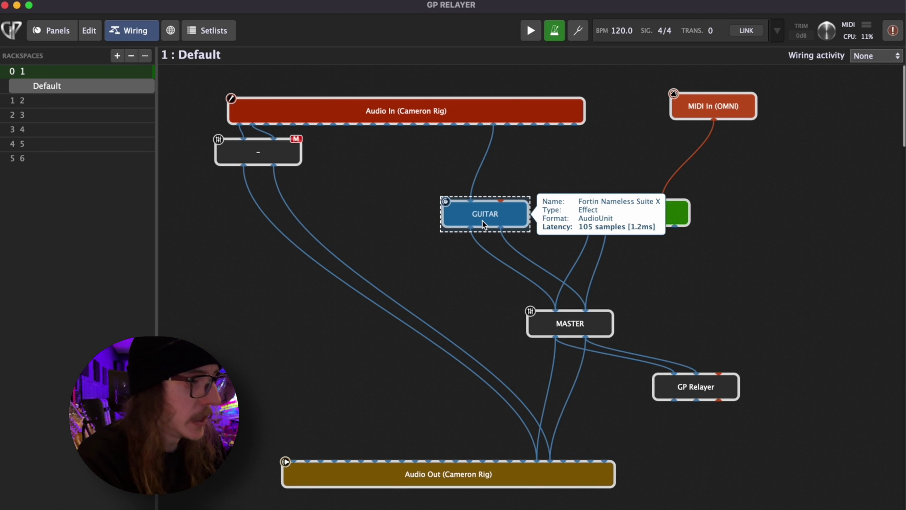
- Open and close the GUITAR plugin editor, then switch to the Panels view
{"action": "double_click", "coordinate": [483, 220]}
{"action": "left_click", "coordinate": [227, 103]}
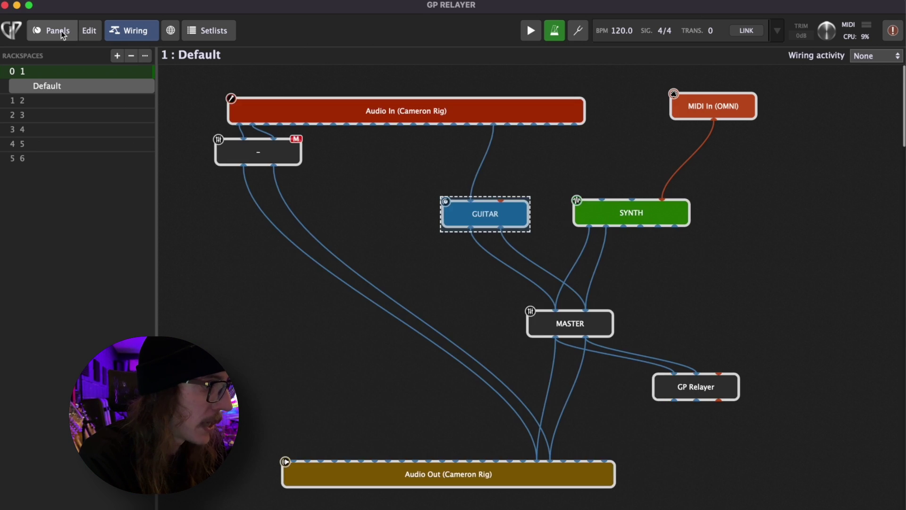
{"action": "left_click", "coordinate": [55, 30]}
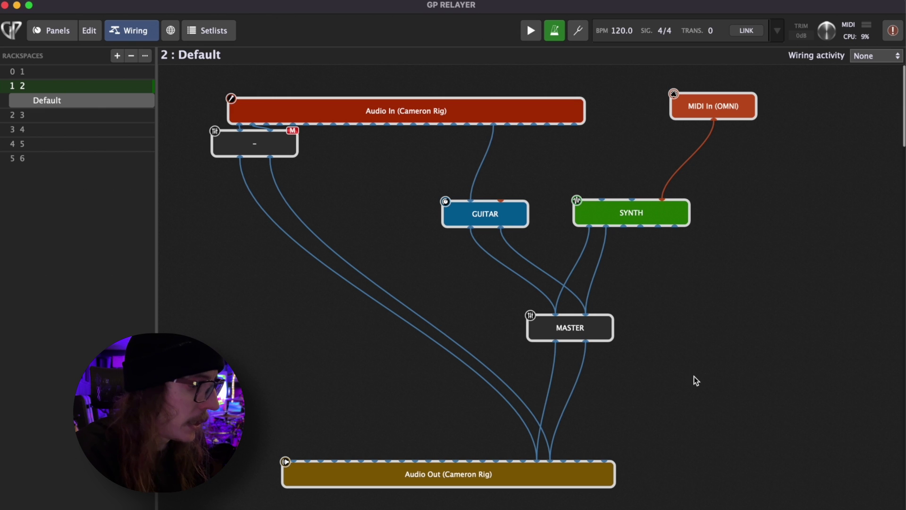
- Insert a GP Relayer block from the System plugin menu and select it
{"action": "right_click", "coordinate": [712, 368]}
{"action": "mouse_move", "coordinate": [707, 120]}
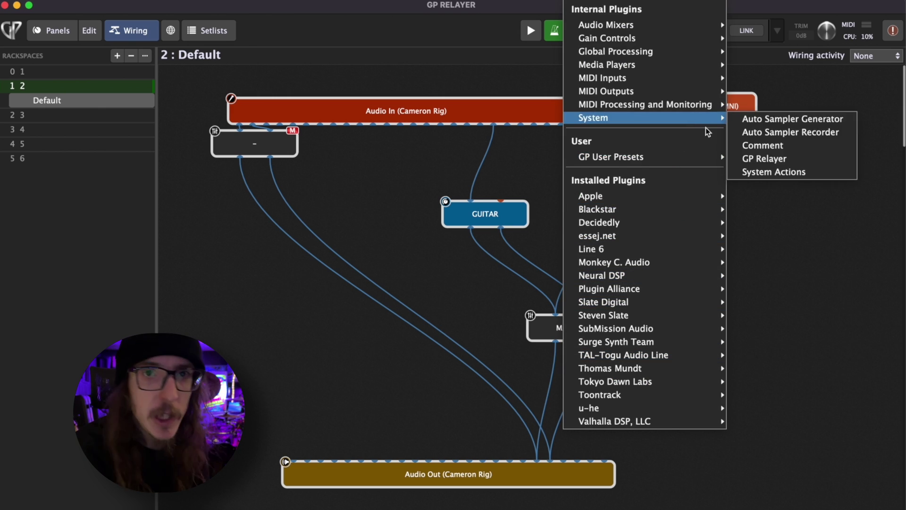
{"action": "mouse_move", "coordinate": [637, 121]}
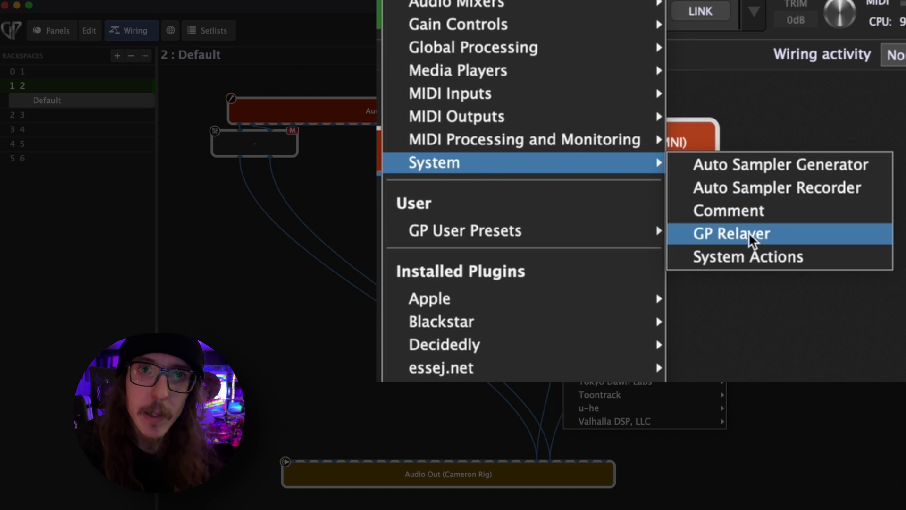
{"action": "left_click", "coordinate": [749, 233]}
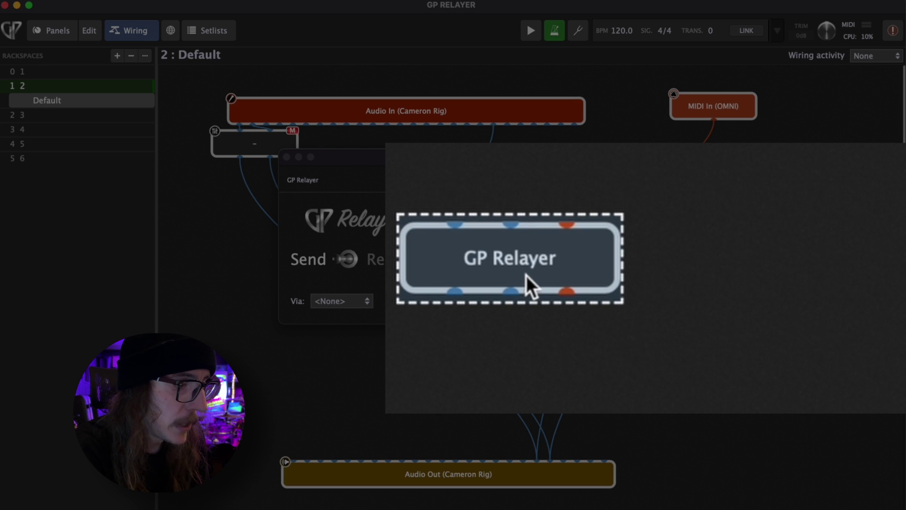
{"action": "left_click", "coordinate": [735, 367]}
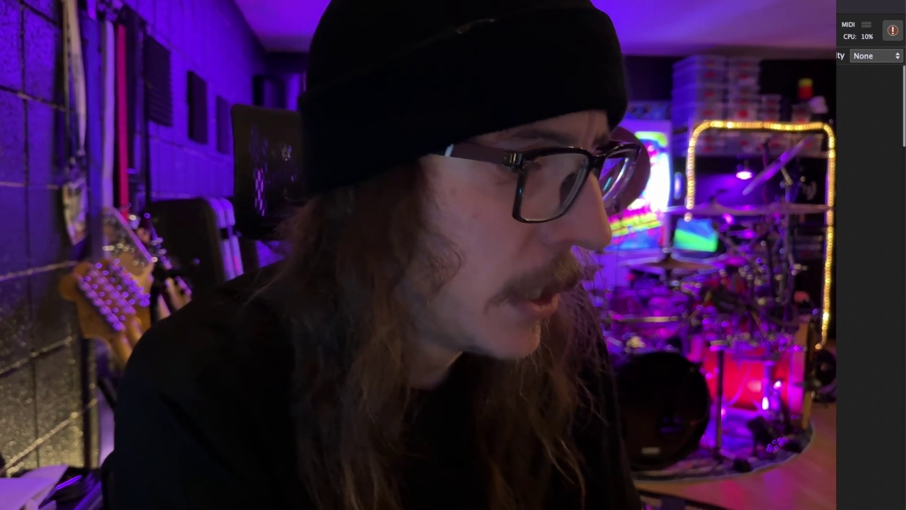
{"action": "left_click", "coordinate": [725, 414]}
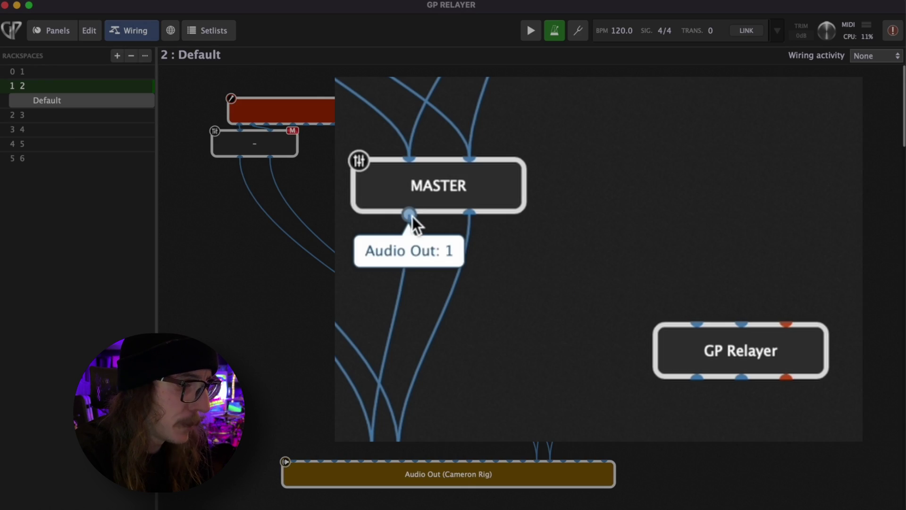
- Wire MASTER's audio output into GP Relayer and set its Via channel to Relay #1
{"action": "left_click_drag", "start_coordinate": [556, 342], "coordinate": [704, 386]}
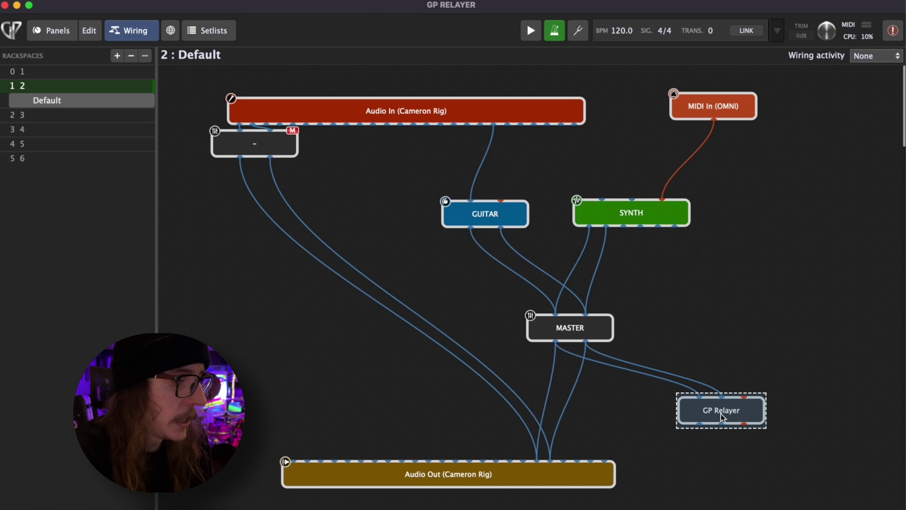
{"action": "double_click", "coordinate": [721, 414]}
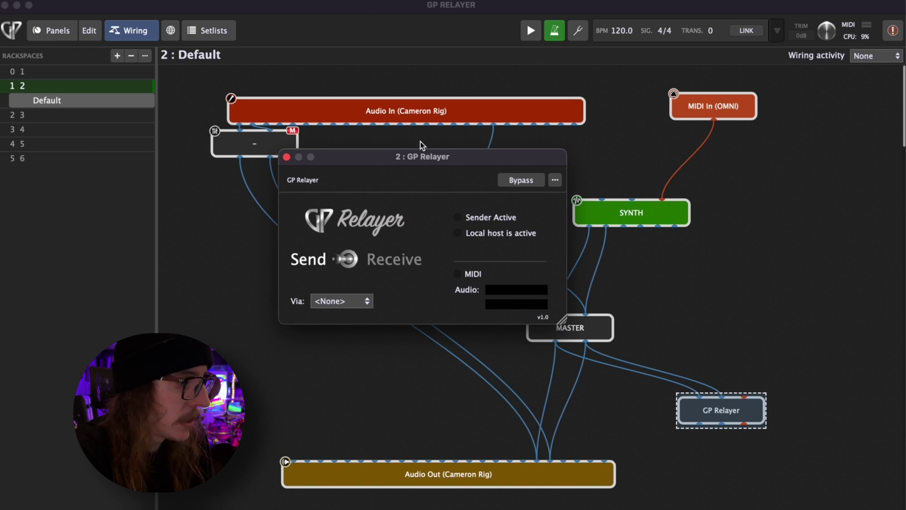
{"action": "left_click_drag", "start_coordinate": [414, 158], "coordinate": [541, 129]}
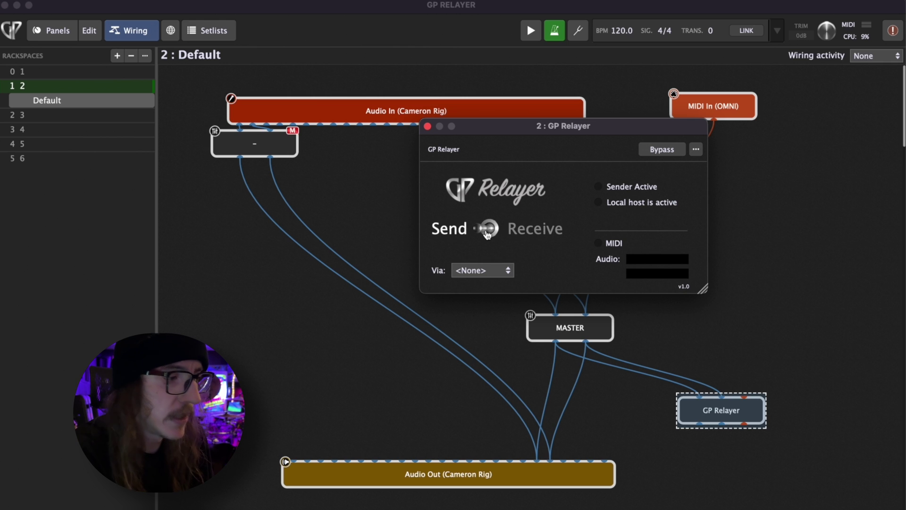
{"action": "left_click", "coordinate": [486, 270]}
{"action": "left_click", "coordinate": [485, 298]}
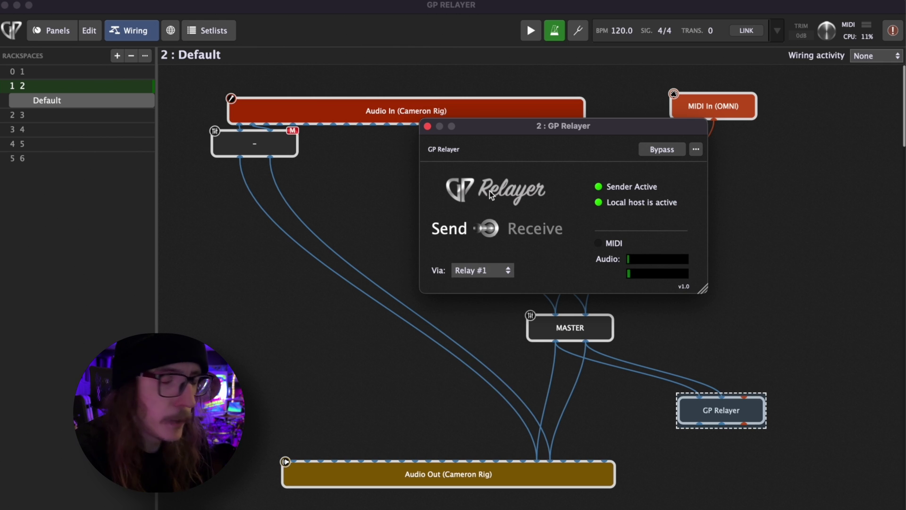
{"action": "left_click", "coordinate": [428, 127]}
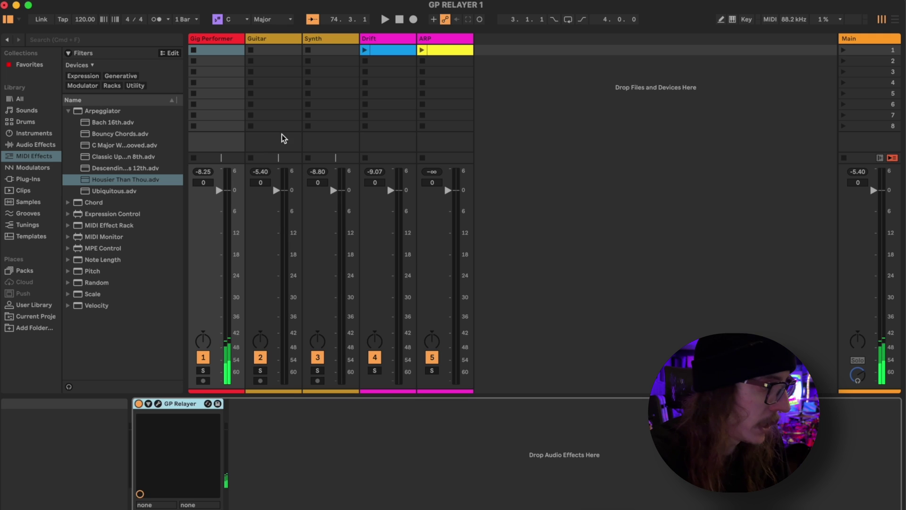
{"action": "left_click", "coordinate": [215, 42]}
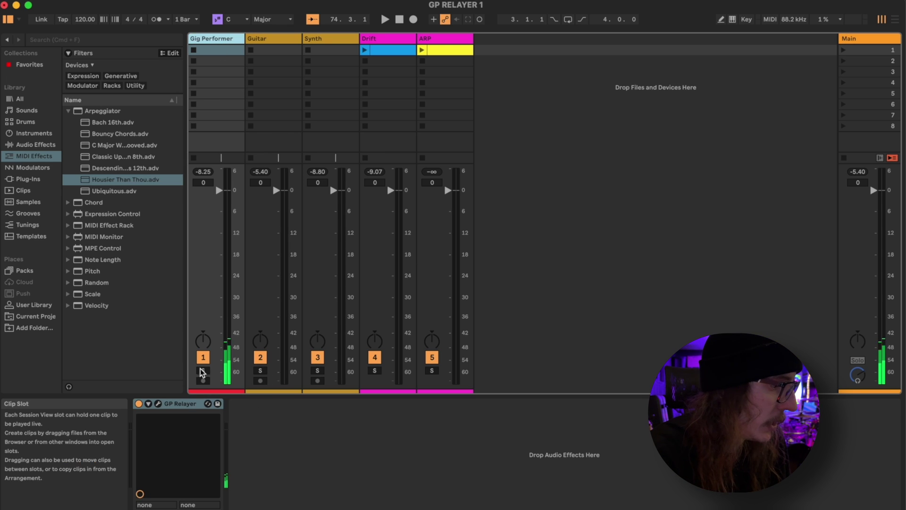
{"action": "double_click", "coordinate": [182, 405]}
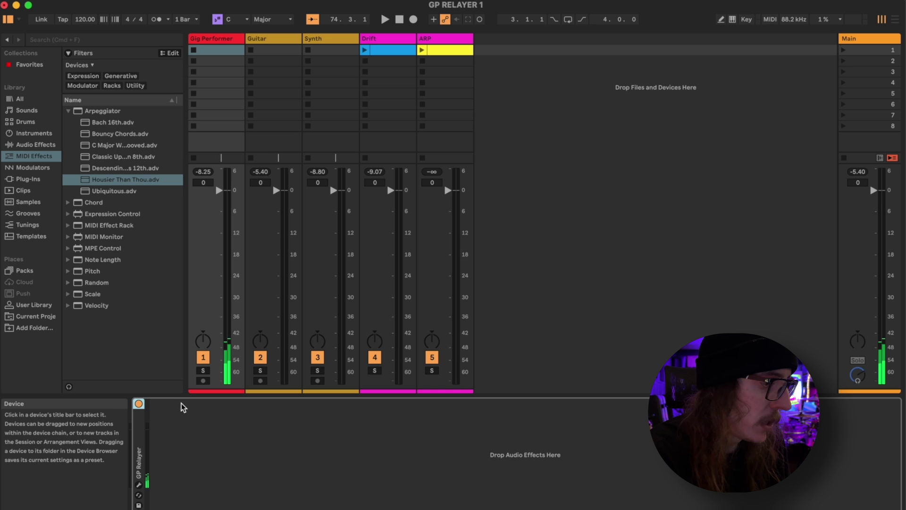
{"action": "double_click", "coordinate": [142, 417]}
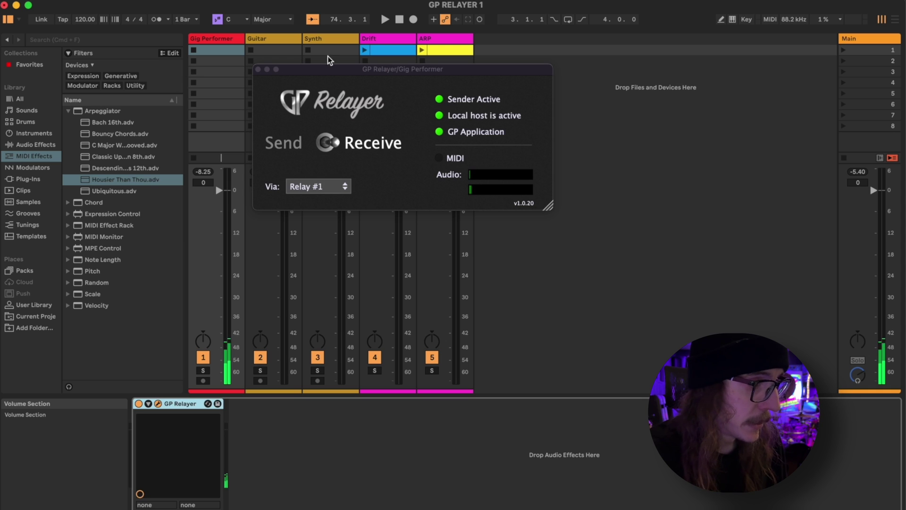
{"action": "left_click", "coordinate": [259, 69]}
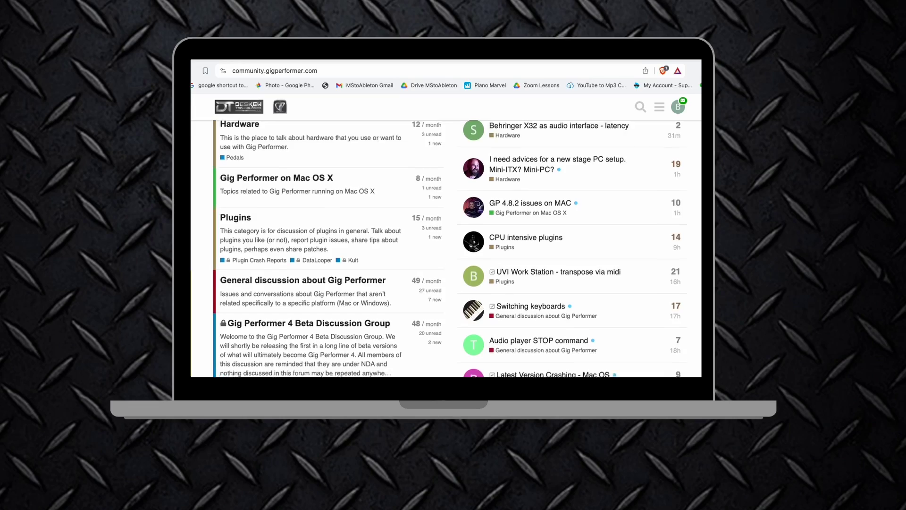
- Scroll through the forum topics, then line up GP Relayer 1 and GP Relayer 2 in a row
{"action": "scroll", "coordinate": [450, 248], "scroll_direction": "down", "scroll_amount": 4}
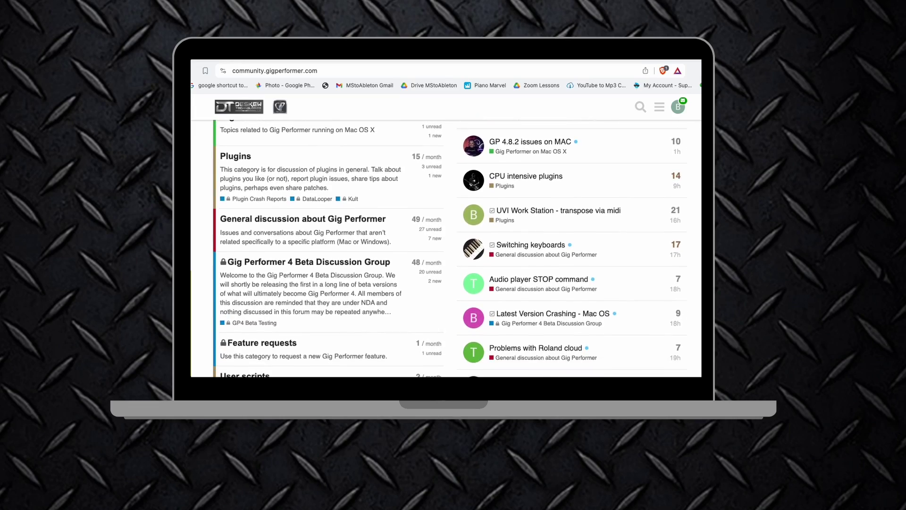
{"action": "scroll", "coordinate": [450, 248], "scroll_direction": "down", "scroll_amount": 4}
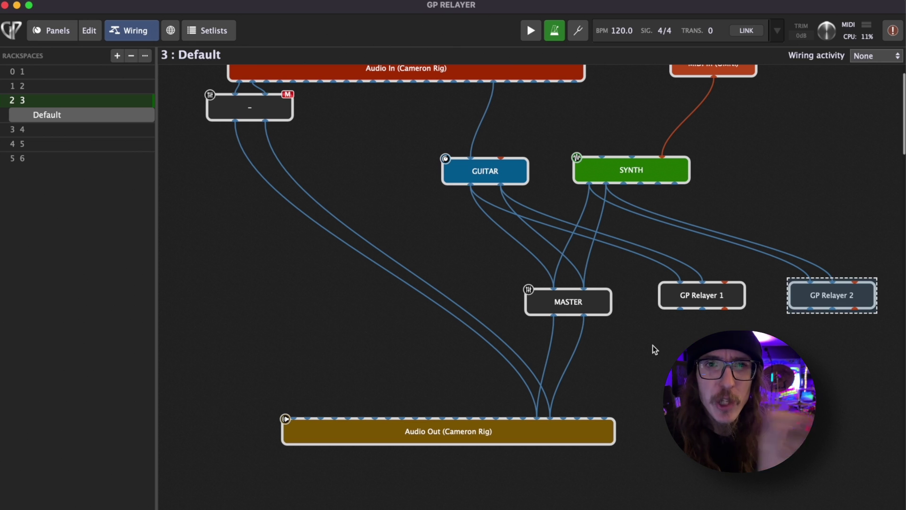
{"action": "mouse_move", "coordinate": [716, 296]}
{"action": "left_mouse_down"}
{"action": "mouse_move", "coordinate": [668, 270]}
{"action": "mouse_move", "coordinate": [725, 311]}
{"action": "mouse_move", "coordinate": [719, 303]}
{"action": "left_mouse_up"}
{"action": "left_click_drag", "start_coordinate": [820, 302], "coordinate": [839, 296]}
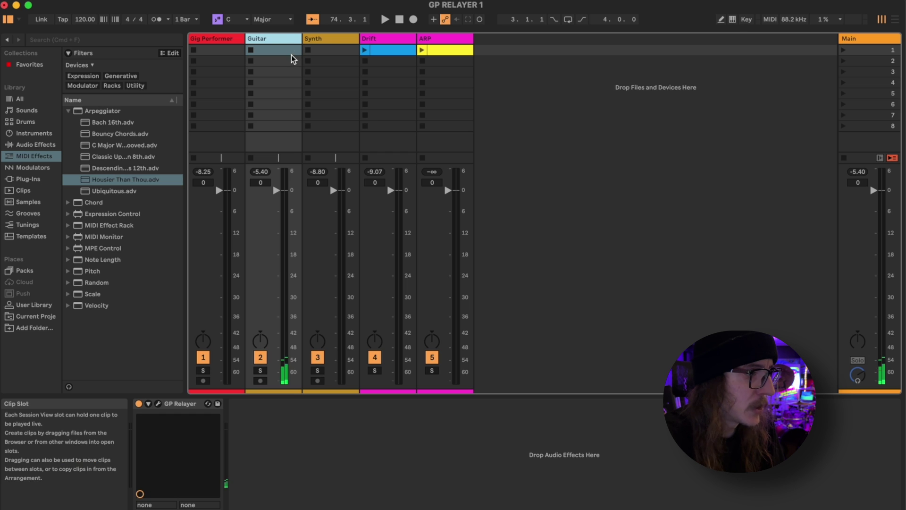
{"action": "left_click", "coordinate": [326, 39]}
{"action": "left_click", "coordinate": [271, 40]}
{"action": "key", "text": "Left"}
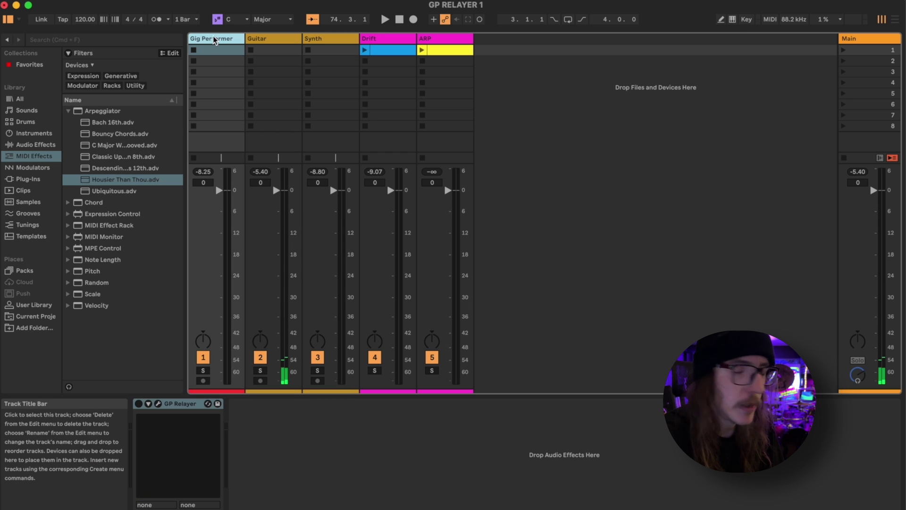
{"action": "left_click", "coordinate": [271, 39]}
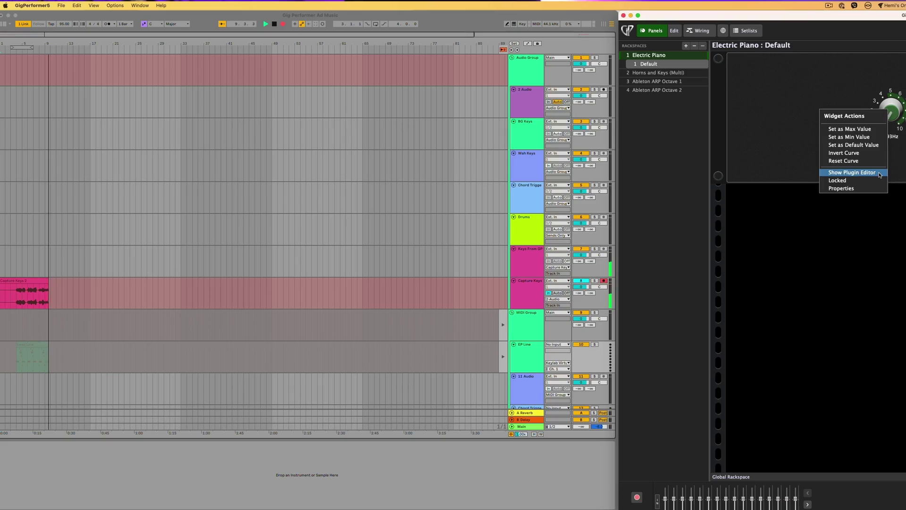
- Show the kHs Filter plugin editor from the knob, then the GUITAR editor in rackspace 3
{"action": "left_click", "coordinate": [880, 172]}
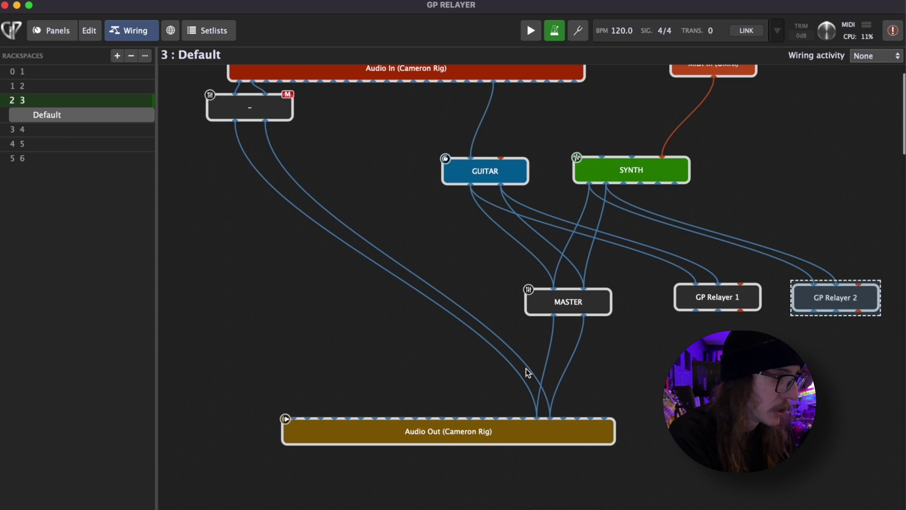
{"action": "double_click", "coordinate": [480, 177]}
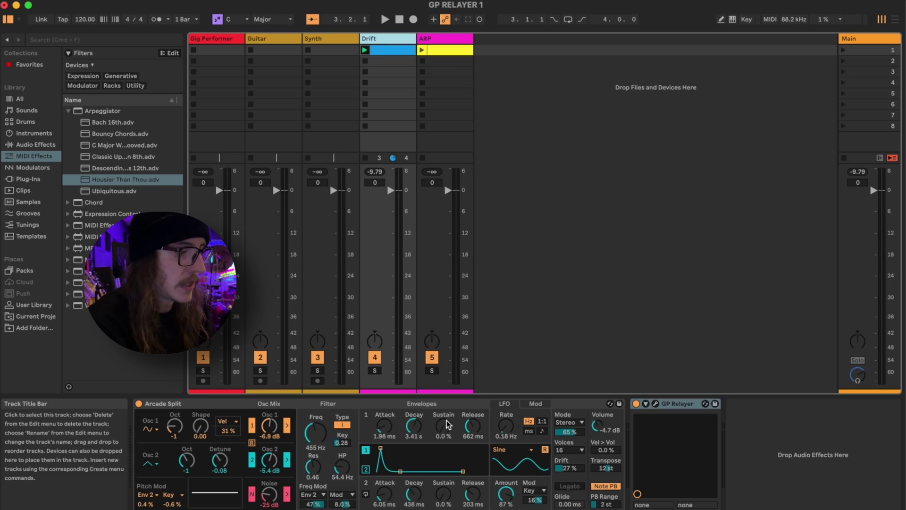
- View the Drift track's Arcade Split synth and the GP Relayer device following it
{"action": "left_click", "coordinate": [410, 405]}
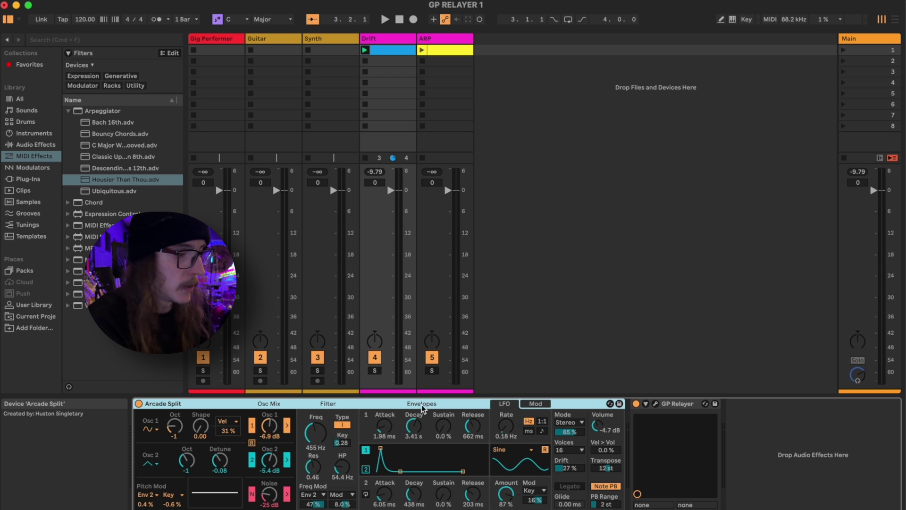
{"action": "left_click", "coordinate": [683, 405]}
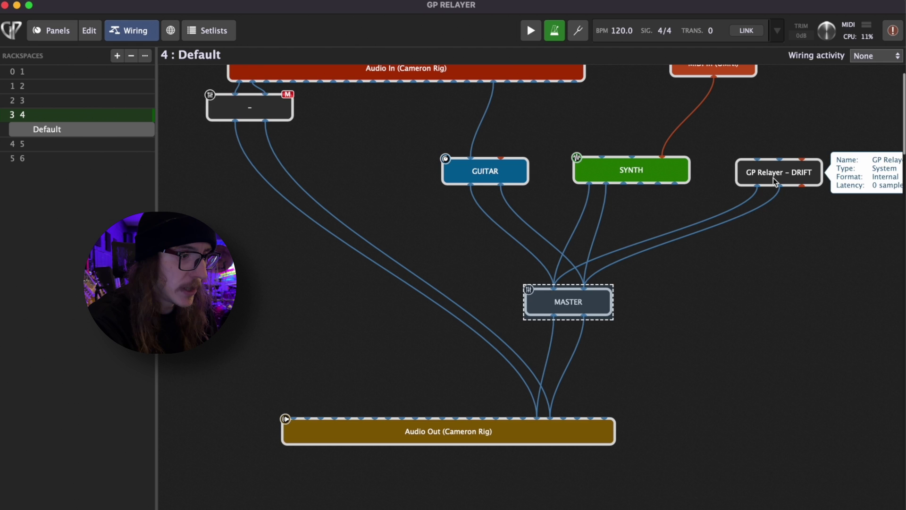
- Select the GP Relayer – DRIFT block and check MASTER's Gain/Balance meters for incoming Drift audio
{"action": "left_click", "coordinate": [775, 177]}
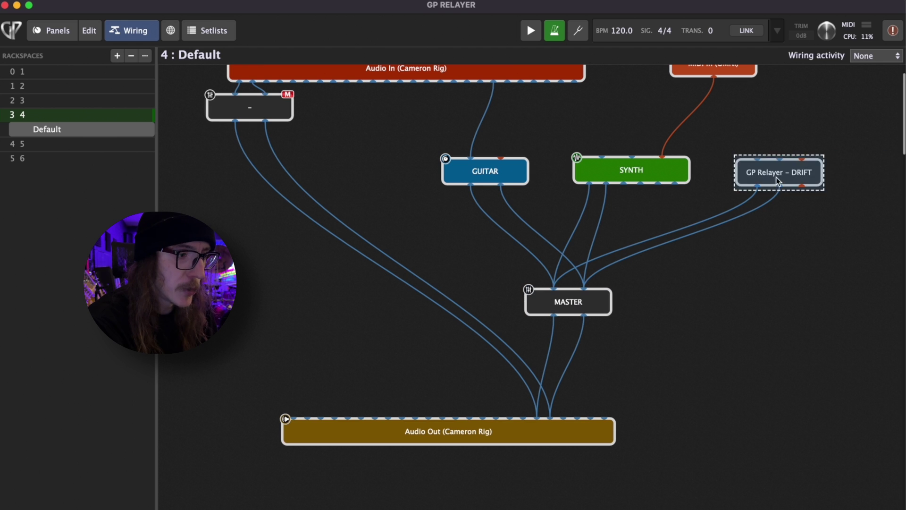
{"action": "left_click_drag", "start_coordinate": [782, 187], "coordinate": [781, 186]}
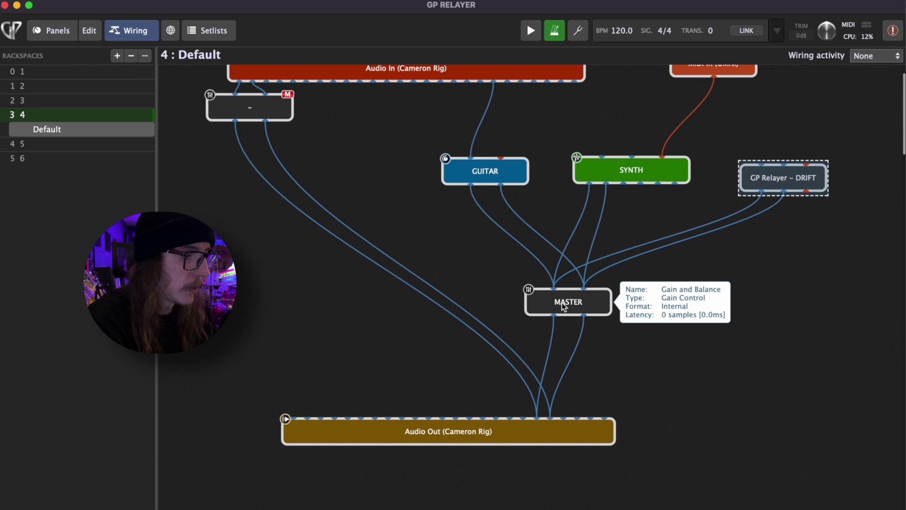
{"action": "double_click", "coordinate": [557, 303]}
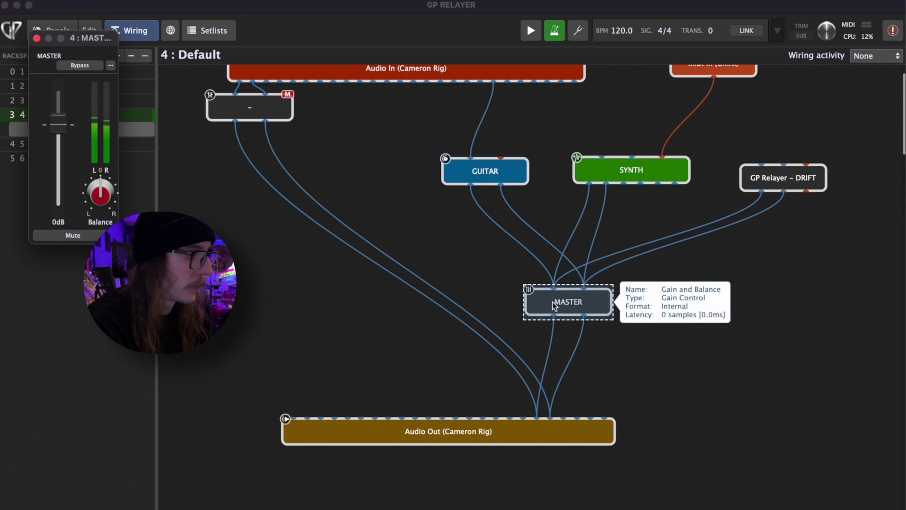
{"action": "left_click", "coordinate": [36, 38]}
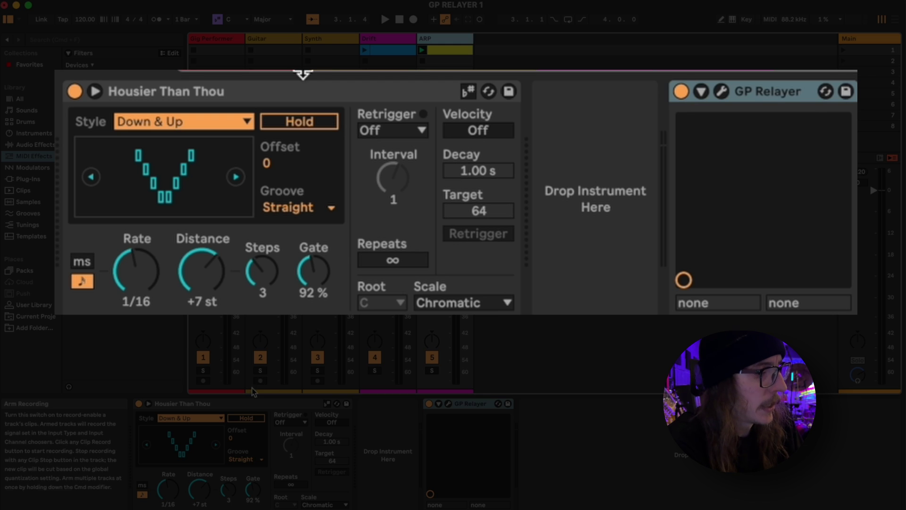
- View the ARP track's Housier Than Thou arpeggiator and its downstream GP Relayer device
{"action": "left_click", "coordinate": [245, 405]}
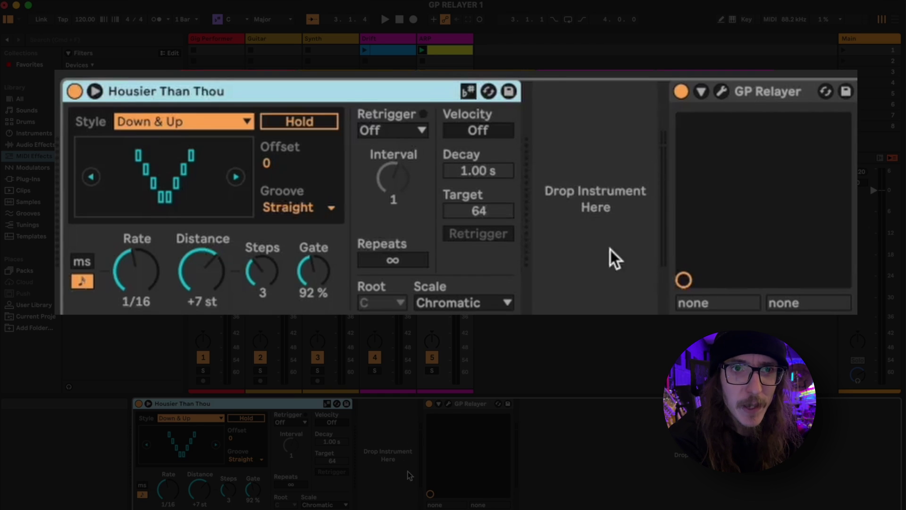
{"action": "left_click", "coordinate": [770, 97]}
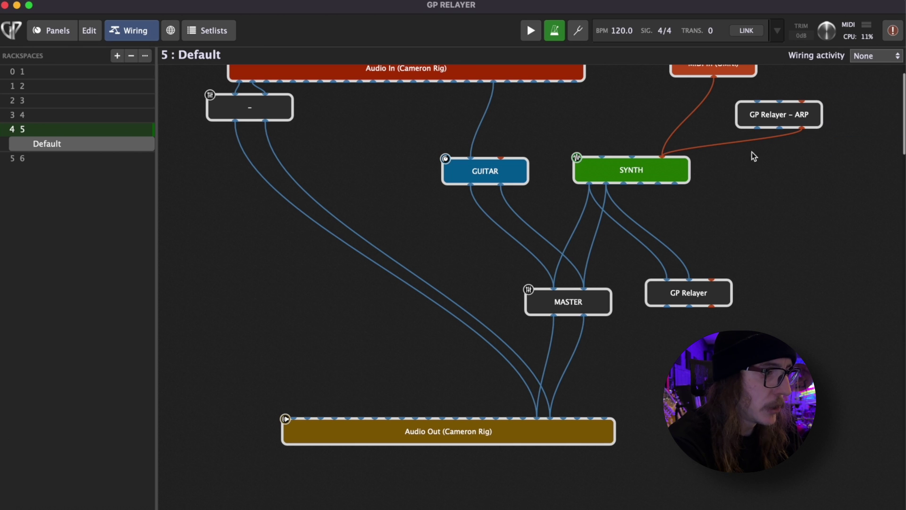
- Open and close Surge XT on the SYNTH block, then view Ableton's Synth track
{"action": "double_click", "coordinate": [661, 169]}
{"action": "left_click", "coordinate": [163, 9]}
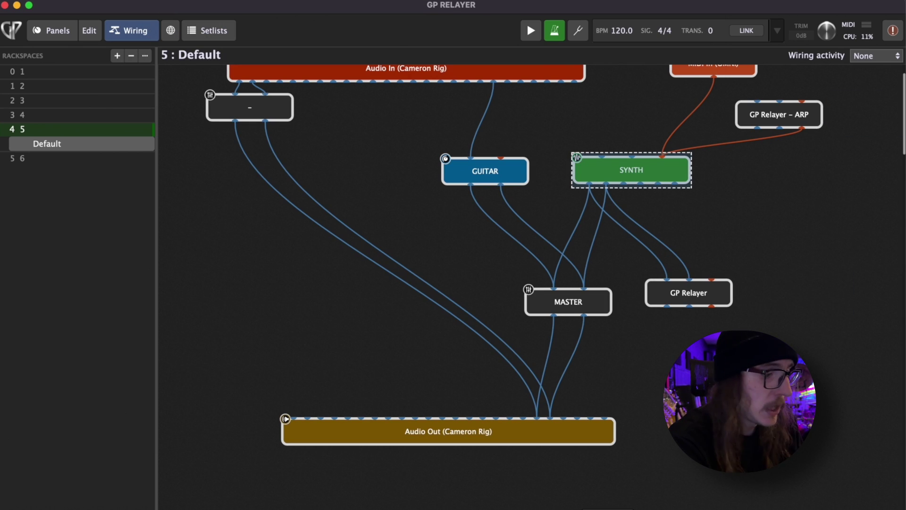
{"action": "key", "text": "super+Tab"}
{"action": "left_click", "coordinate": [321, 42]}
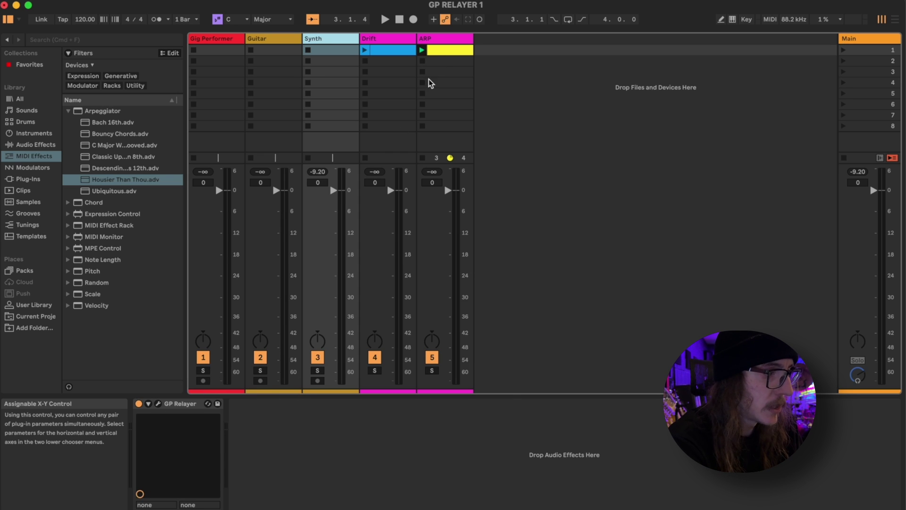
- Select the ARP track and start playback so its arpeggio returns as audio on the Synth track
{"action": "left_click", "coordinate": [434, 39]}
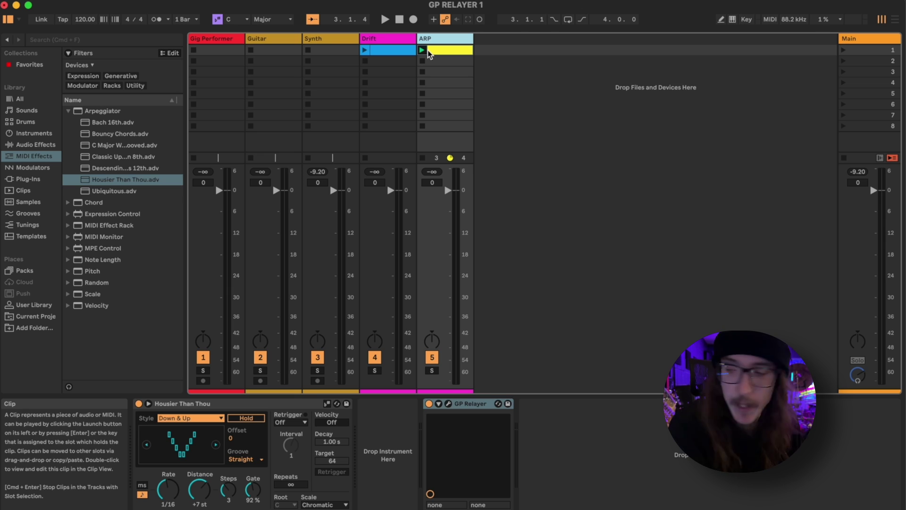
{"action": "key", "text": "space"}
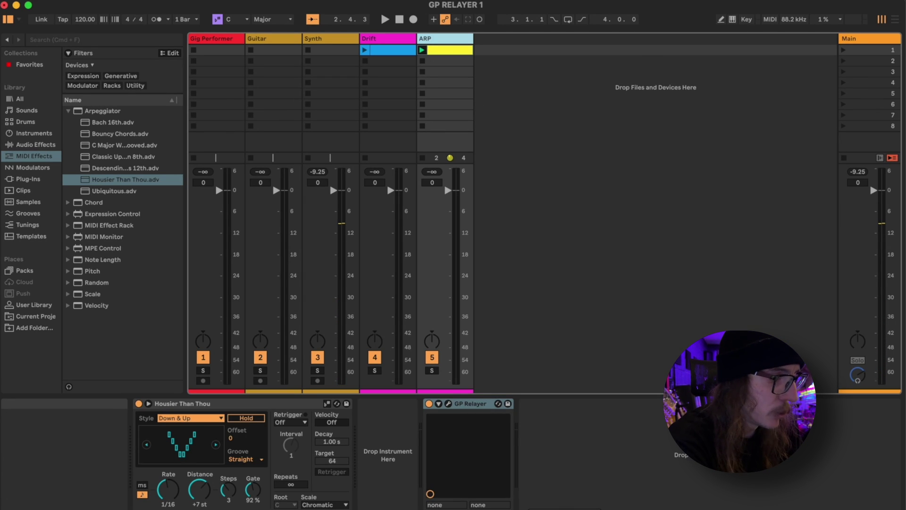
{"action": "key", "text": "super+Tab"}
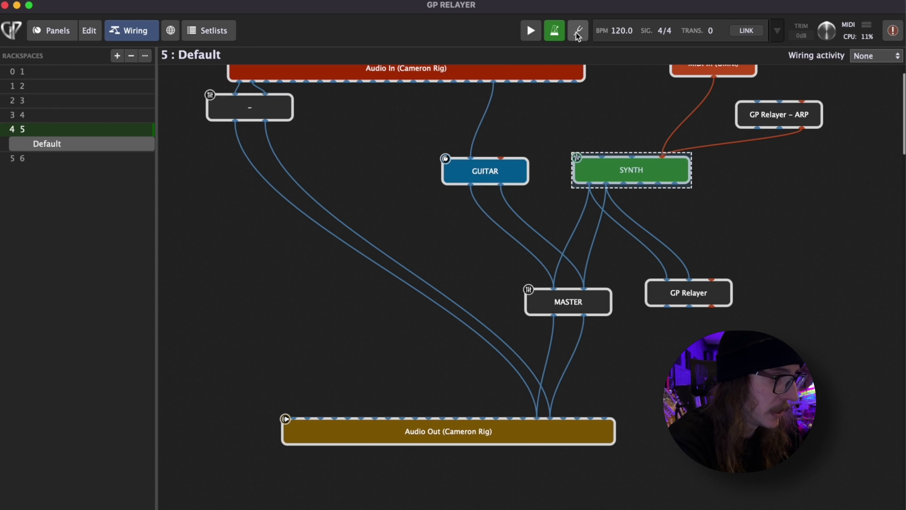
- Inspect the SYNTH's Surge XT editor, then check the global rackspace's MASTER gain window
{"action": "double_click", "coordinate": [631, 171]}
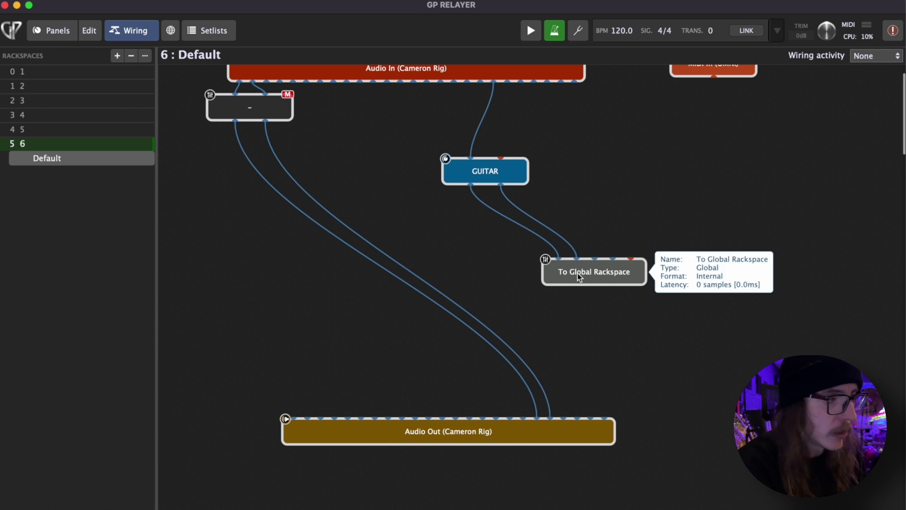
{"action": "left_click", "coordinate": [171, 37]}
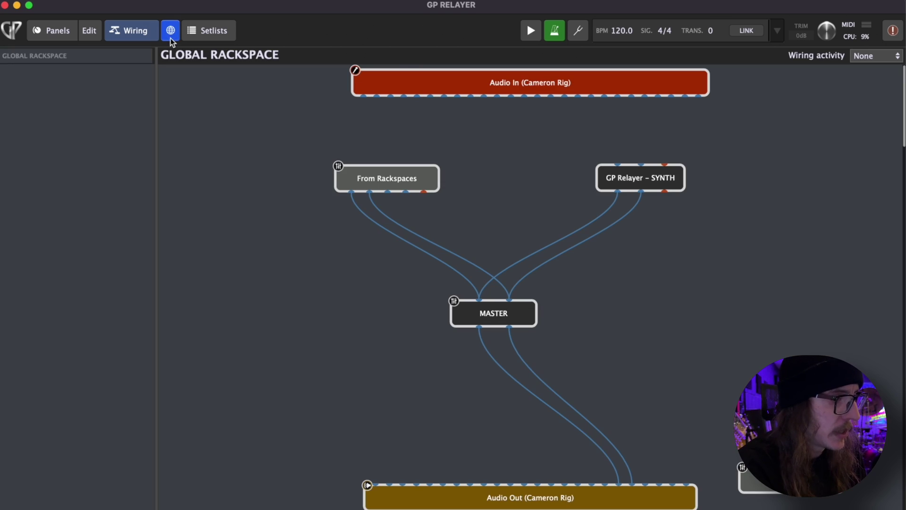
{"action": "double_click", "coordinate": [516, 318]}
{"action": "left_click", "coordinate": [110, 168]}
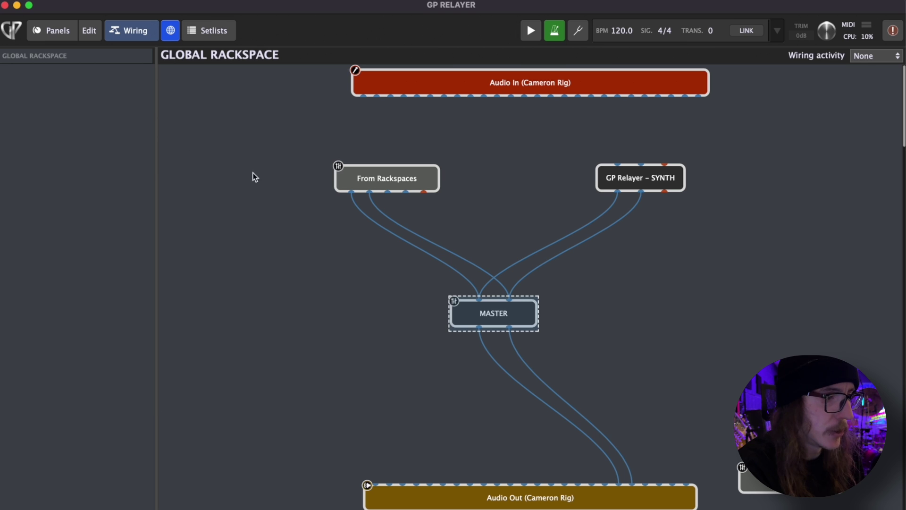
{"action": "left_click", "coordinate": [613, 334]}
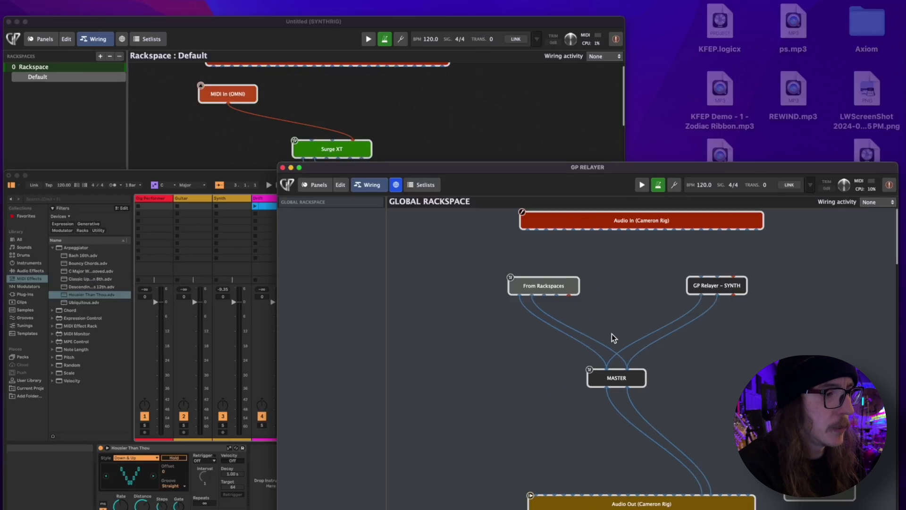
- In the SYNTHRIG instance, inspect the Surge XT editor and then close it
{"action": "left_click", "coordinate": [352, 219]}
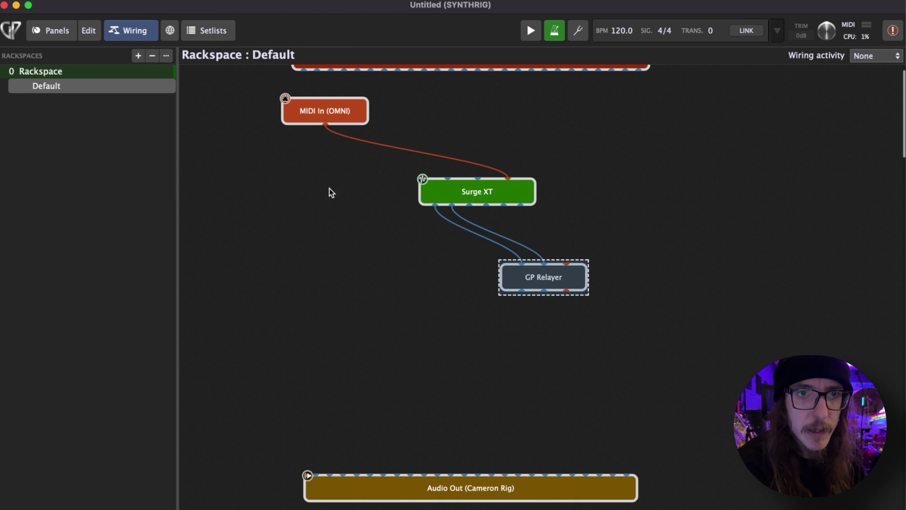
{"action": "double_click", "coordinate": [492, 197]}
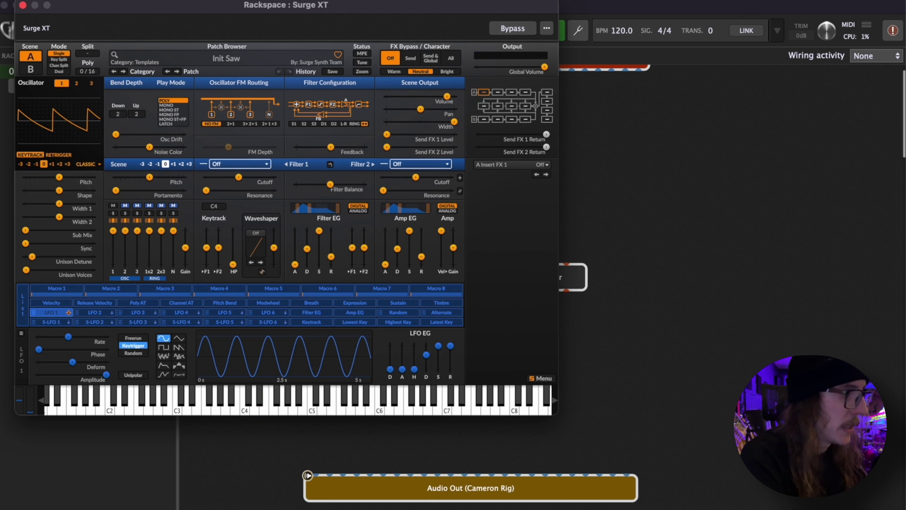
{"action": "left_click", "coordinate": [23, 5]}
{"action": "left_click", "coordinate": [615, 307]}
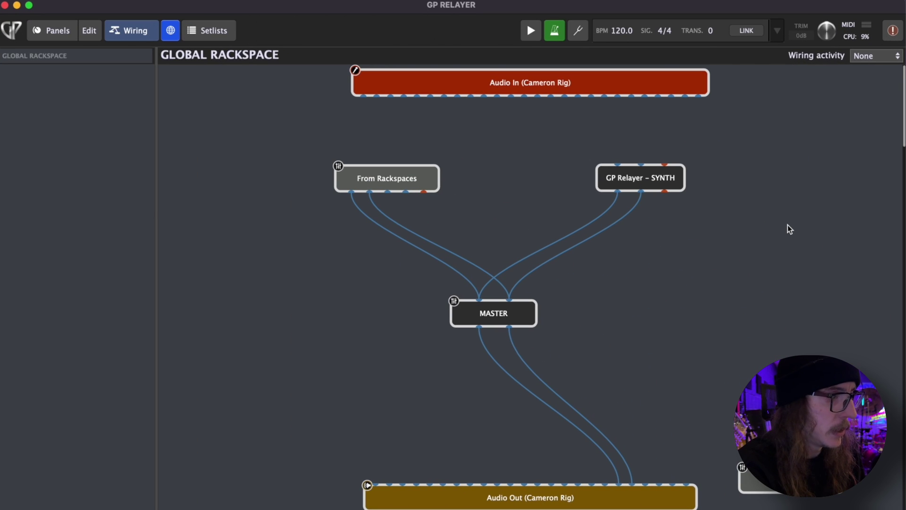
- Verify GP Relayer – SYNTH receives on Relay #6, then watch the global MASTER meters at 0dB
{"action": "left_click_drag", "start_coordinate": [644, 180], "coordinate": [659, 173]}
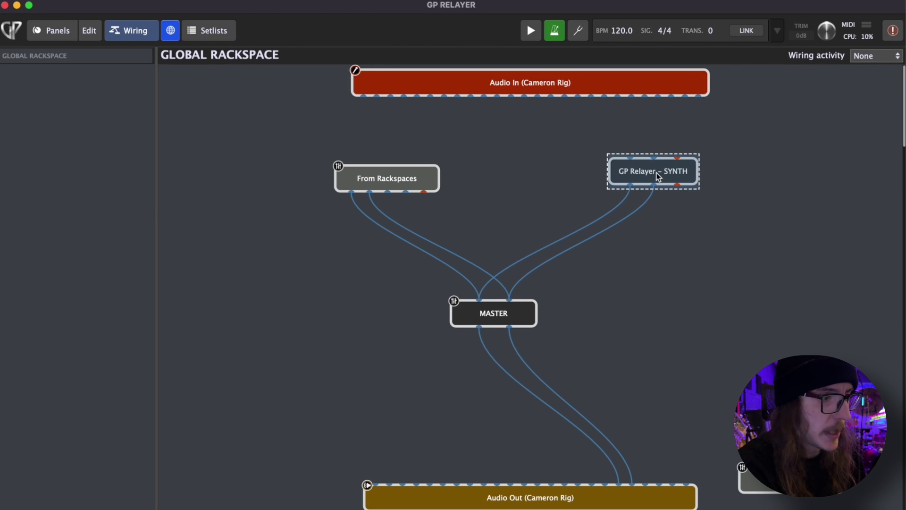
{"action": "double_click", "coordinate": [658, 173]}
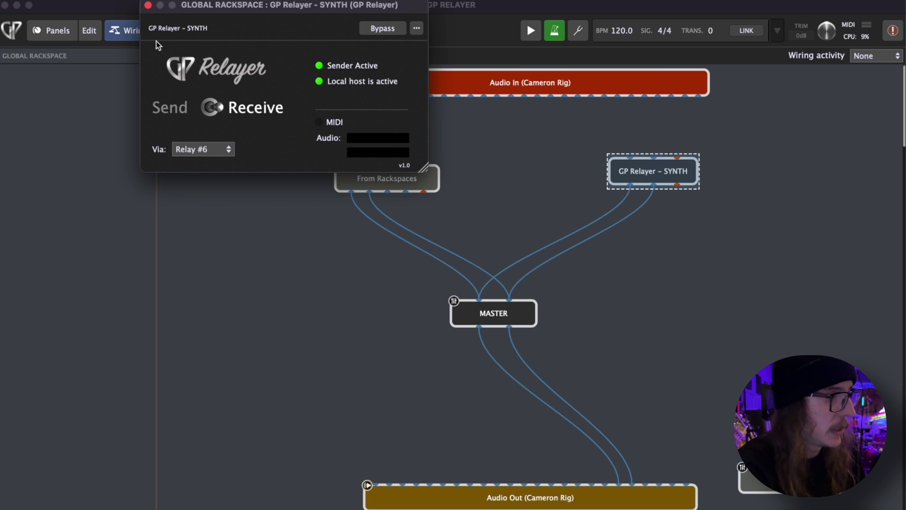
{"action": "left_click", "coordinate": [148, 5]}
{"action": "left_click", "coordinate": [734, 257]}
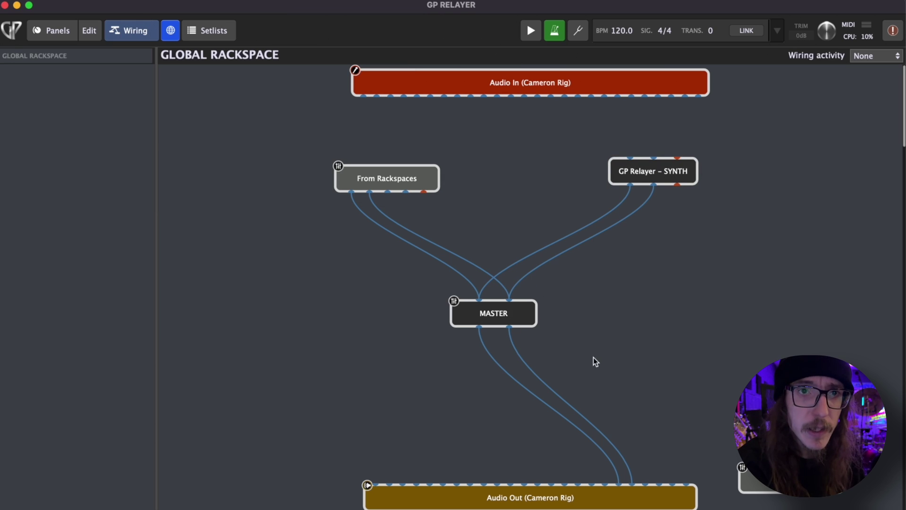
{"action": "double_click", "coordinate": [513, 316]}
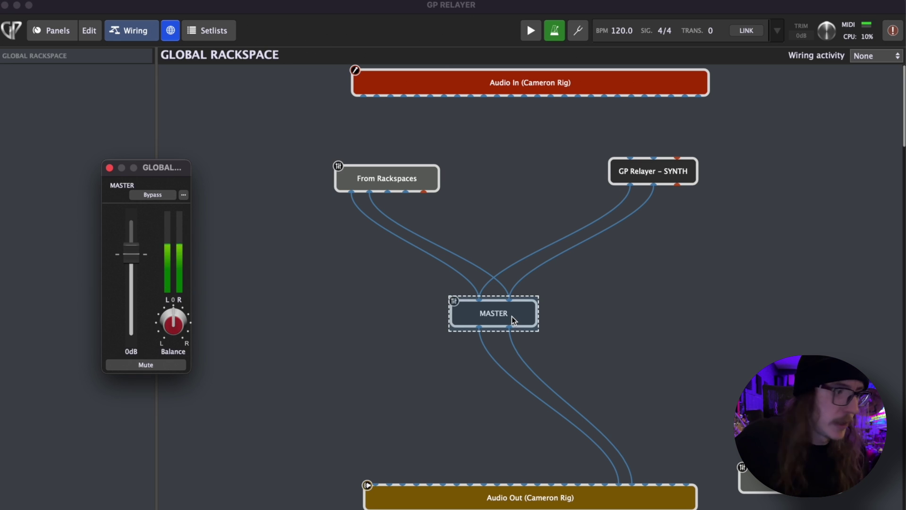